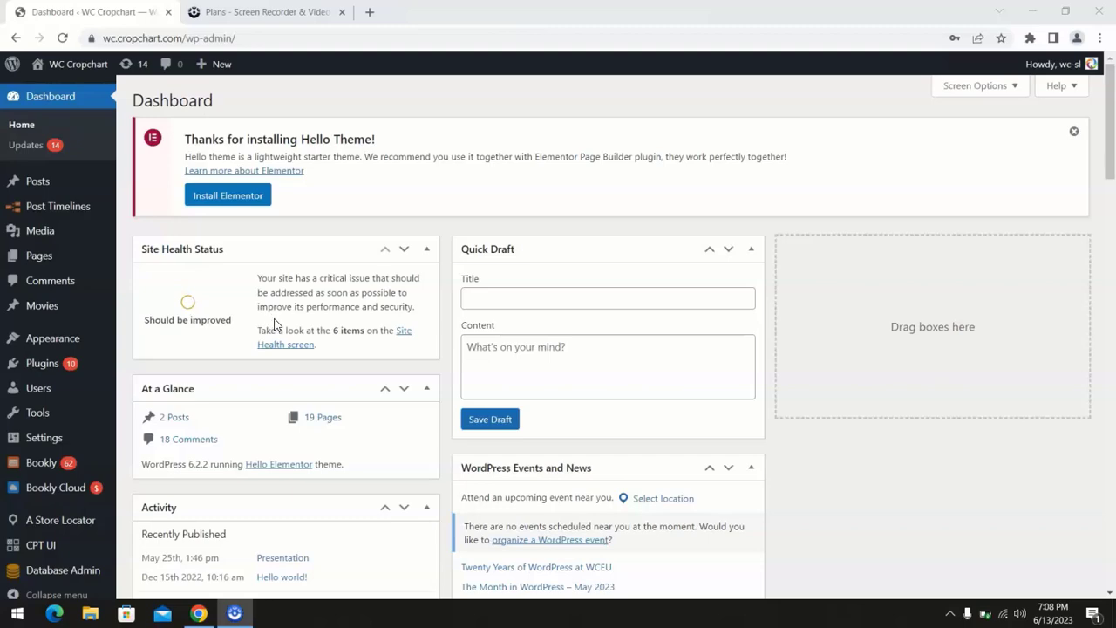
- Go from the Store Locator's Store Manager list to an empty Register Store Manager form
mouse_move(46, 408)
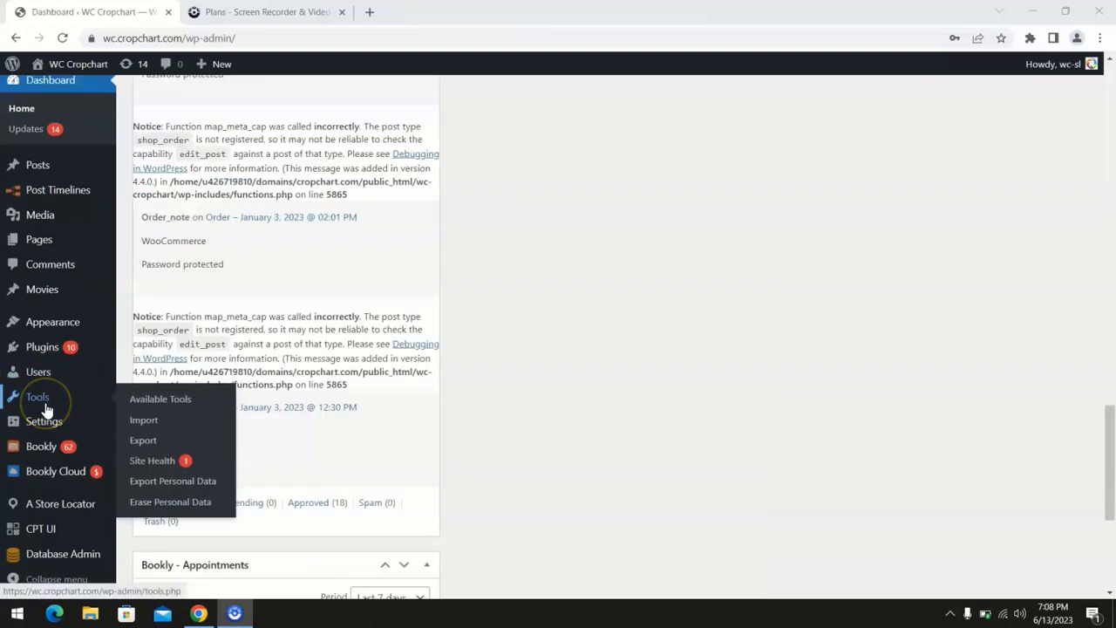
mouse_move(57, 431)
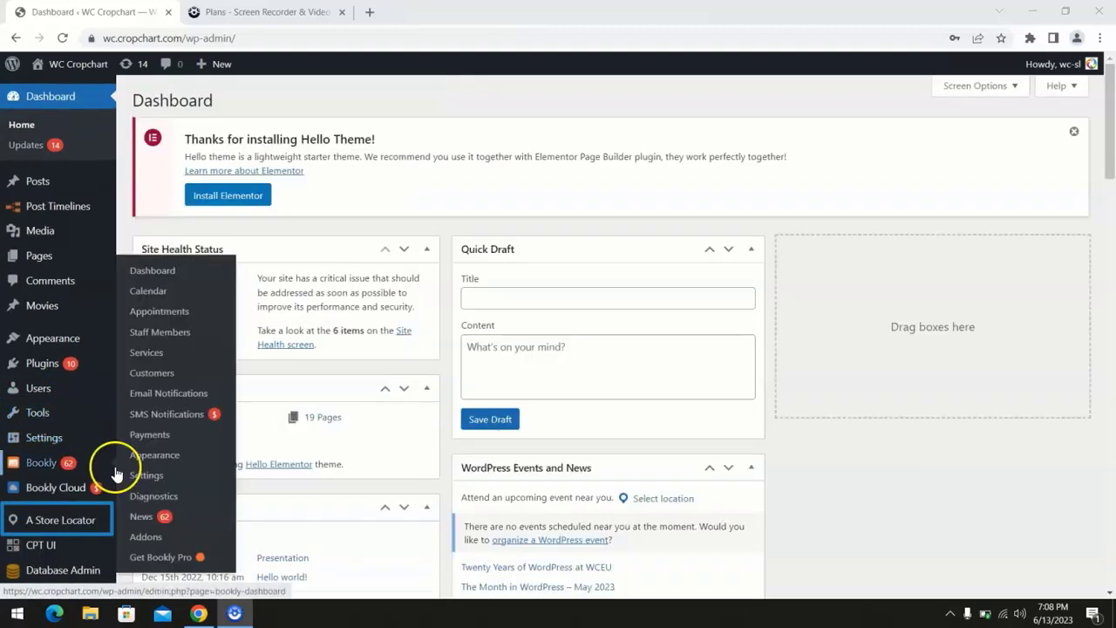
mouse_move(87, 522)
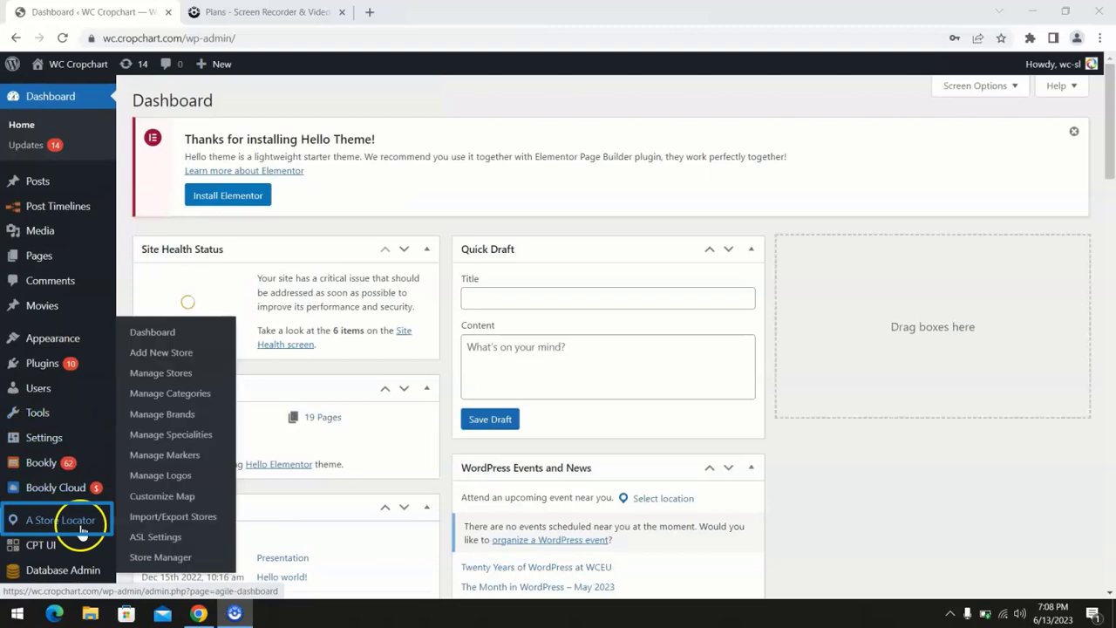
left_click(166, 558)
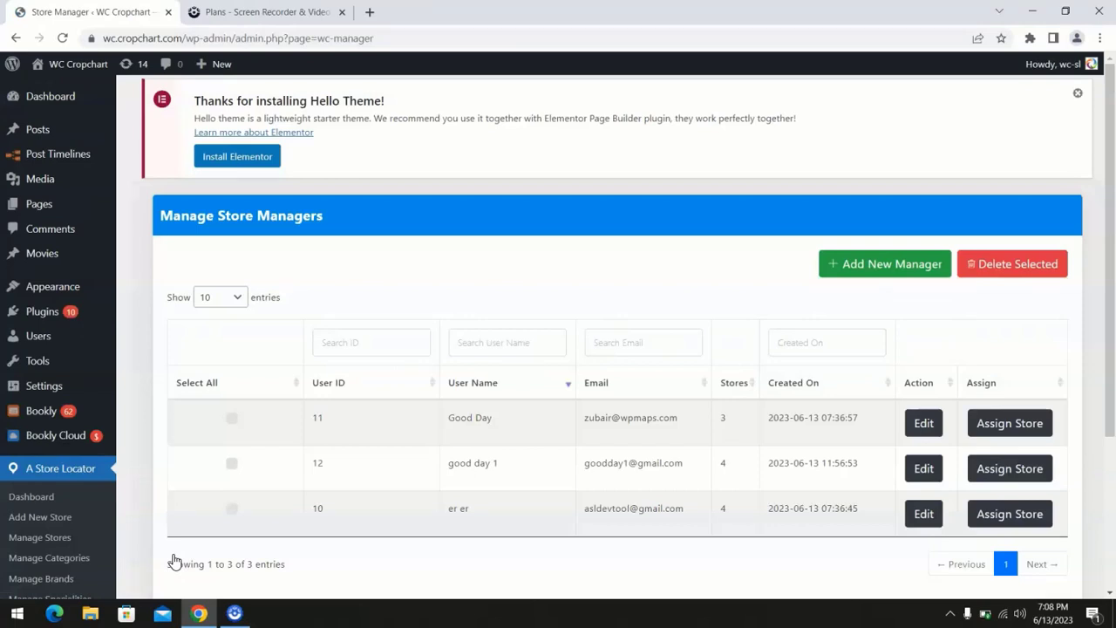
left_click(864, 264)
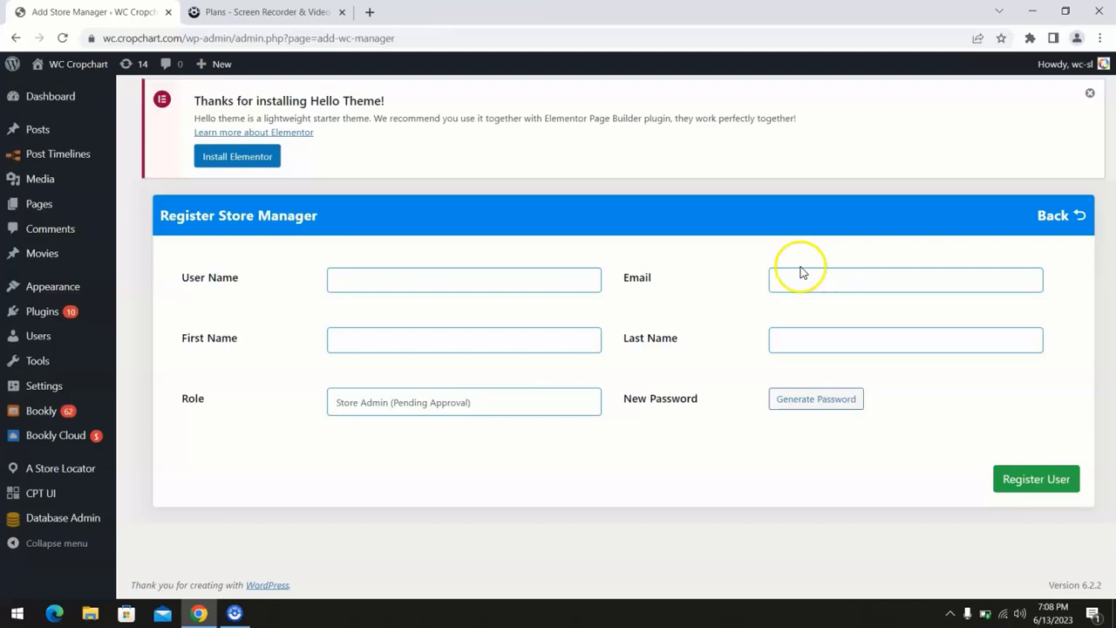
- Enter the new manager's first name and last name
left_click(593, 281)
left_click(568, 341)
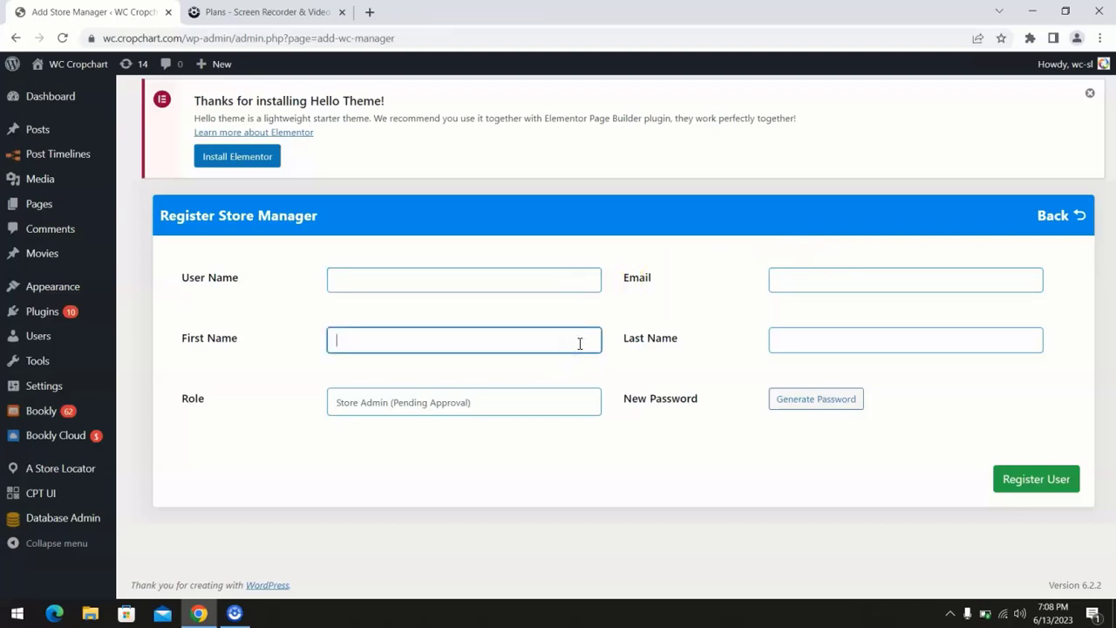
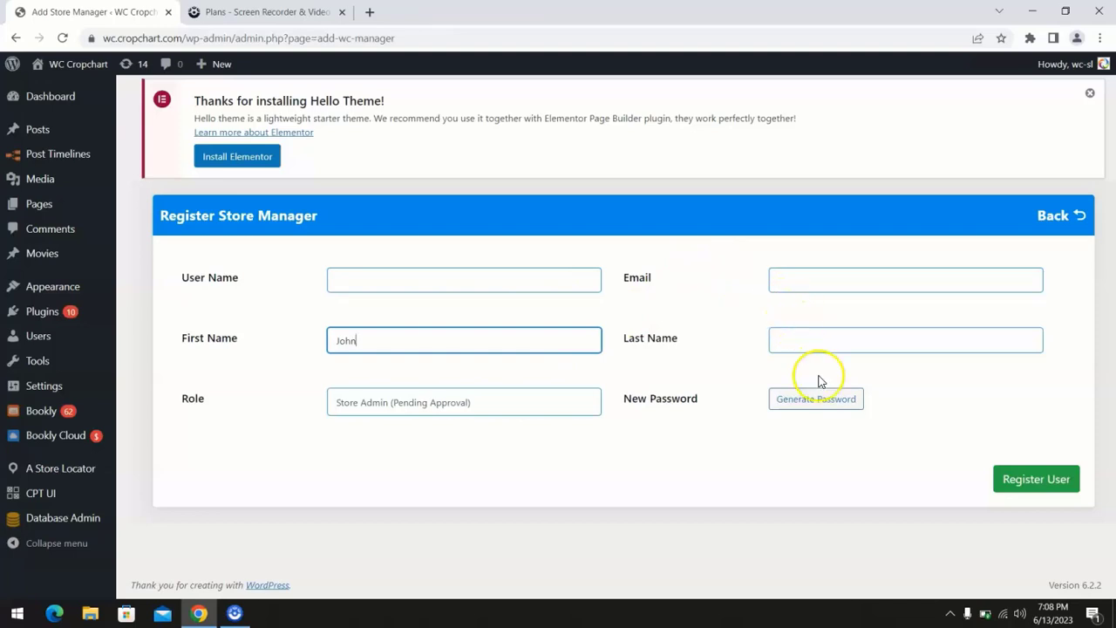
left_click(807, 340)
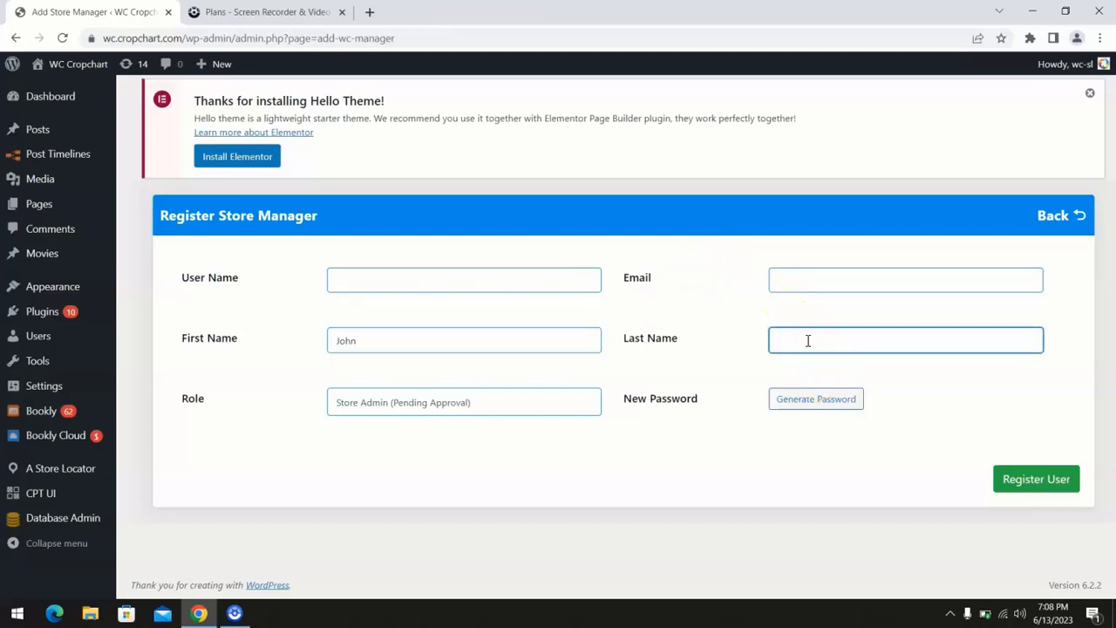
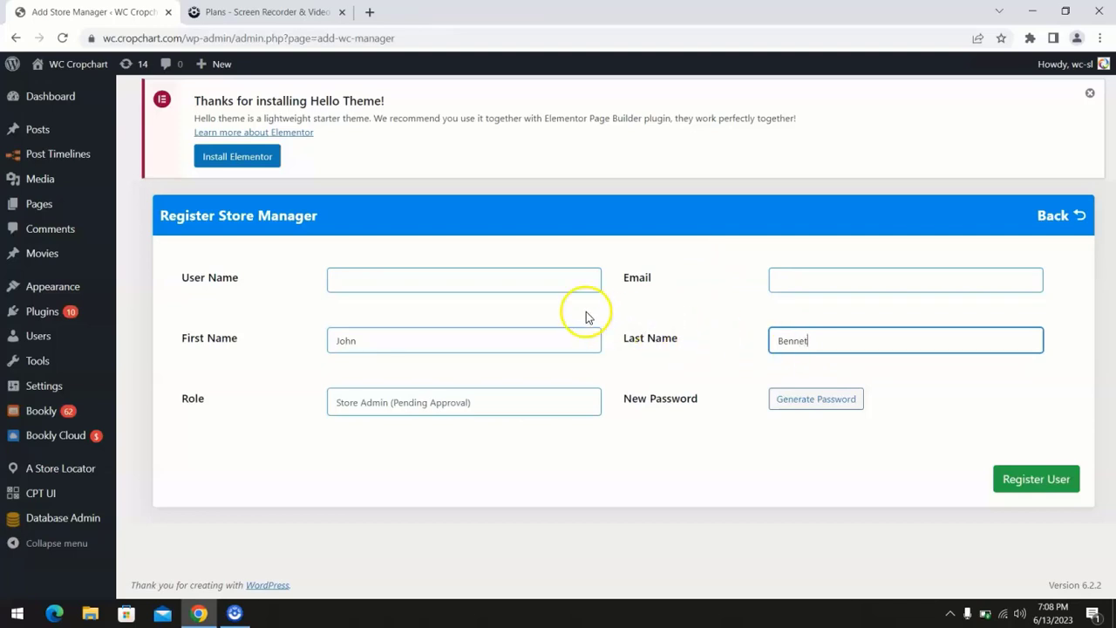
- Enter the manager's user name and e-mail address
left_click(537, 279)
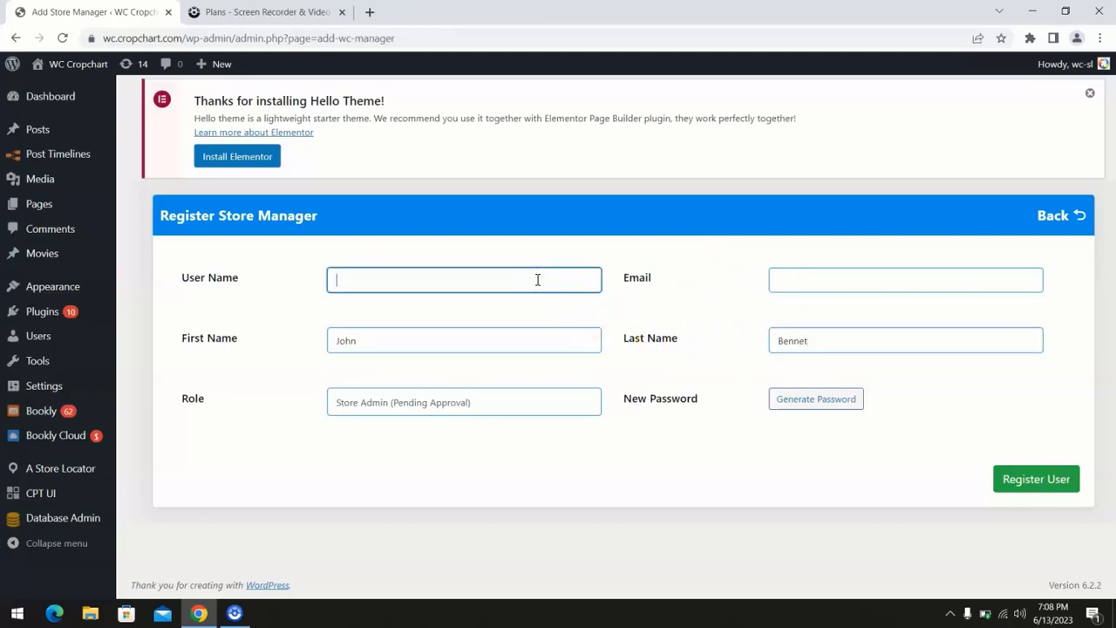
type("John123")
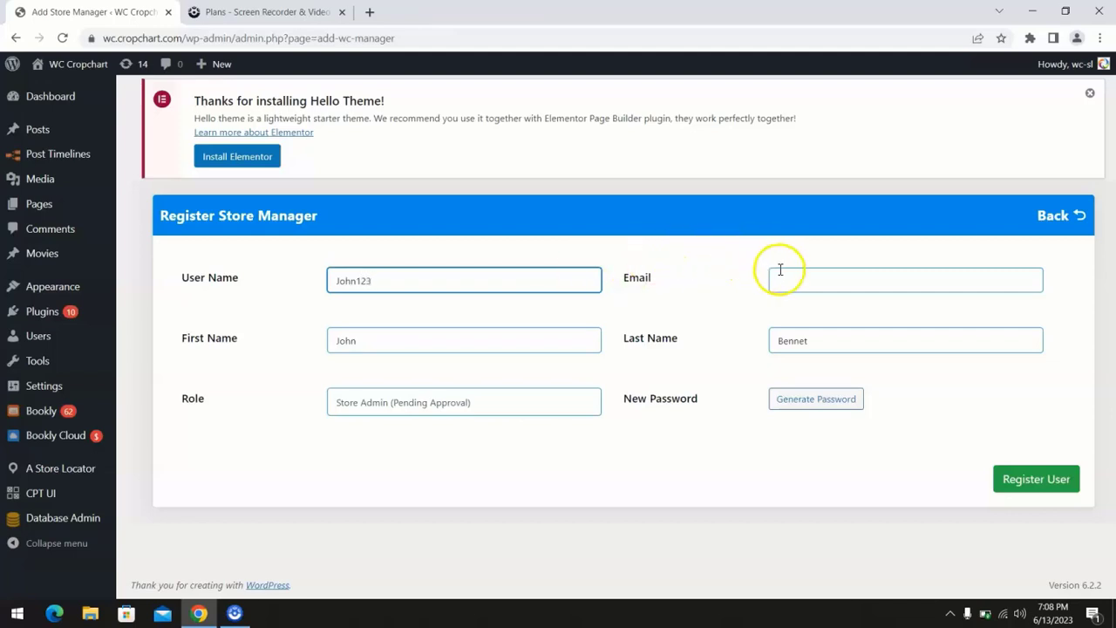
left_click(793, 277)
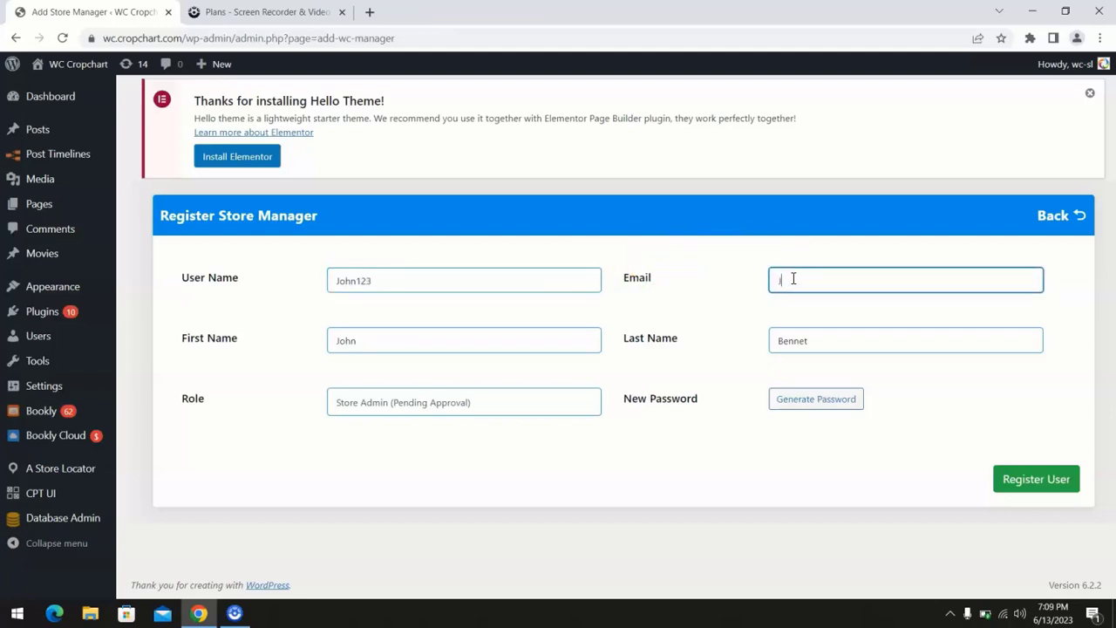
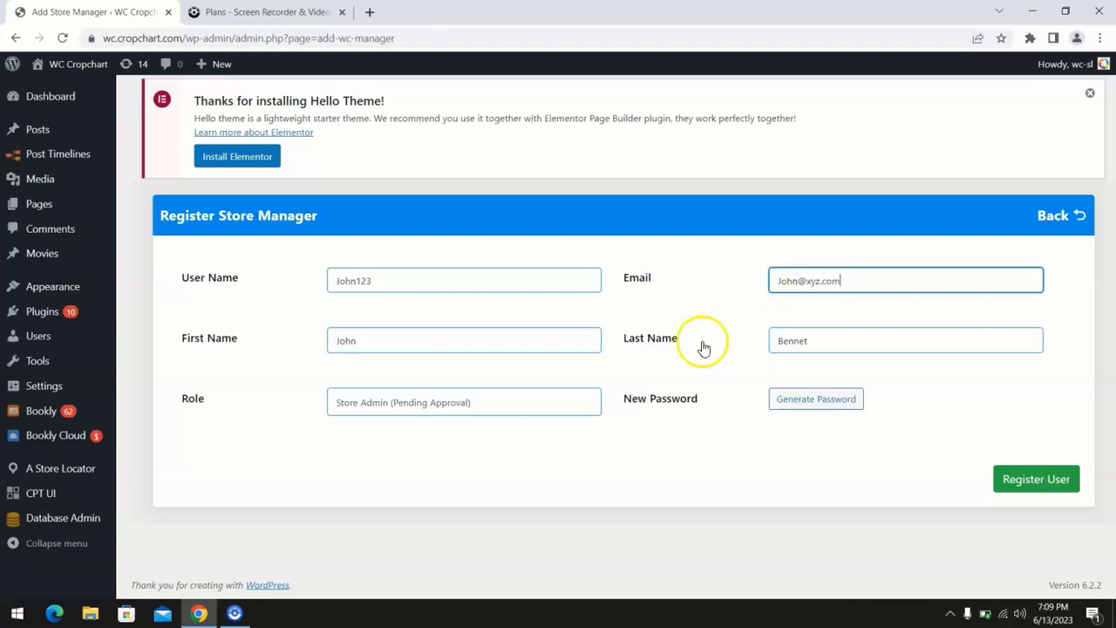
left_click(566, 403)
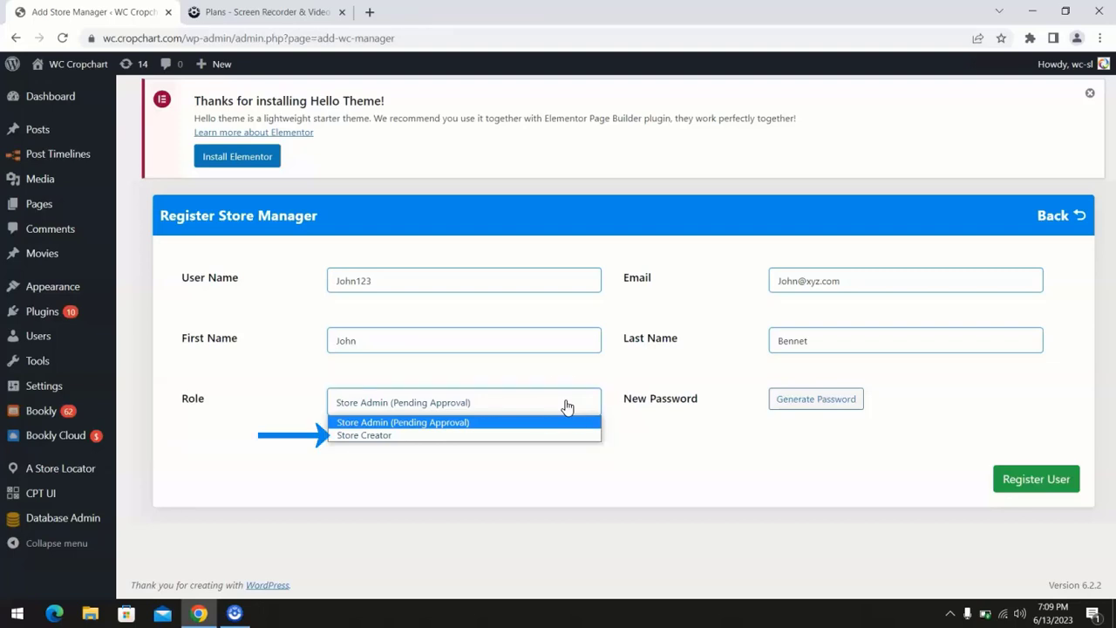
- Register the manager with the Store Creator role and a generated strong password, then go back
left_click(546, 436)
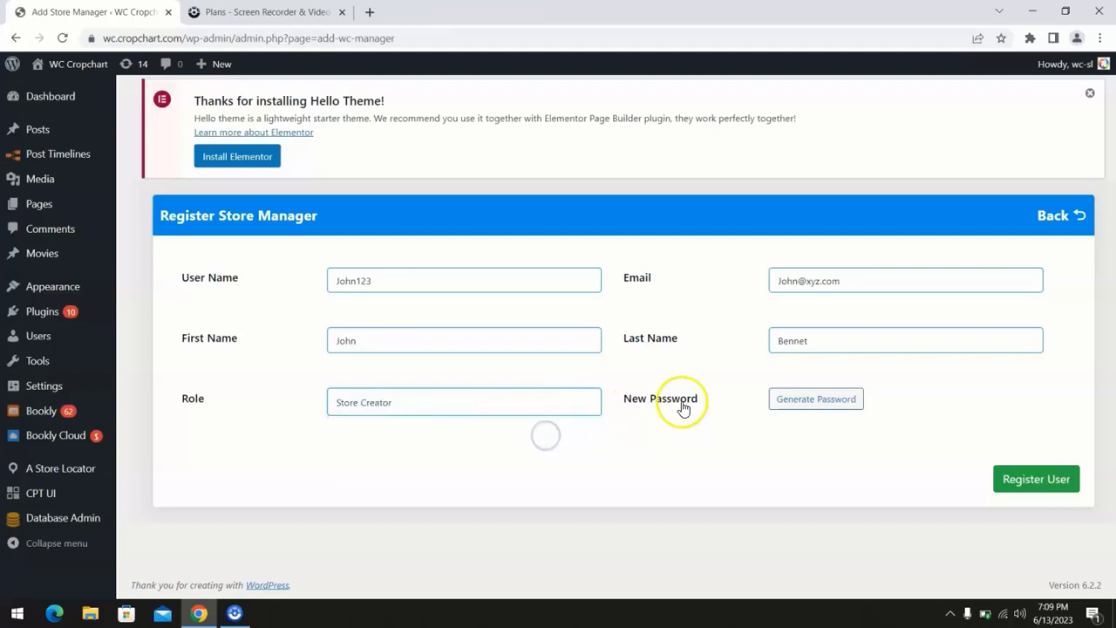
left_click(800, 408)
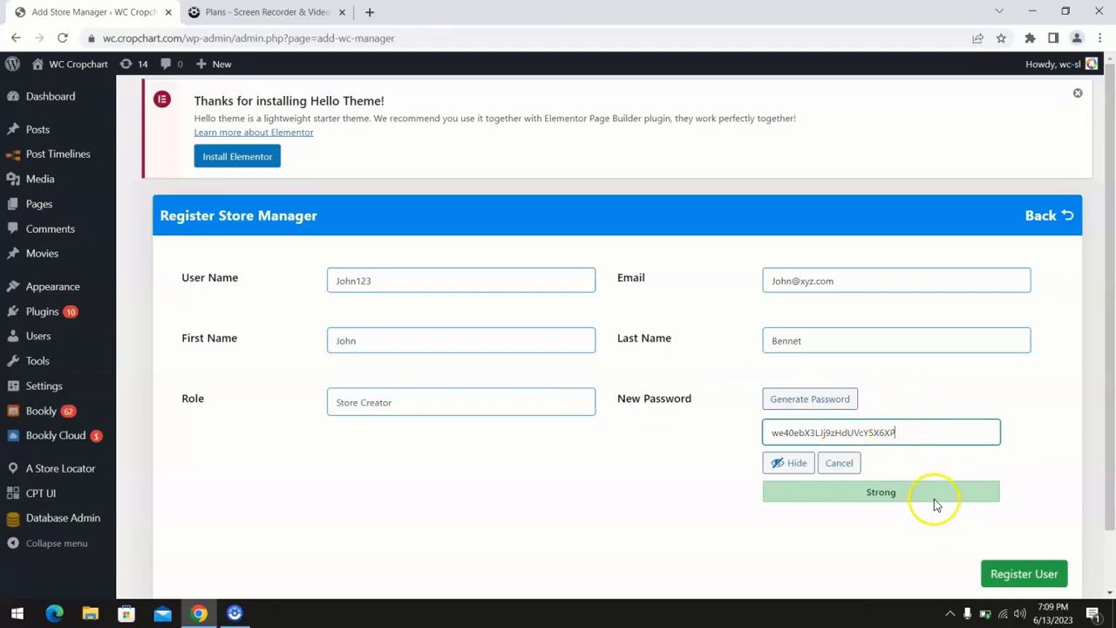
left_click(1011, 573)
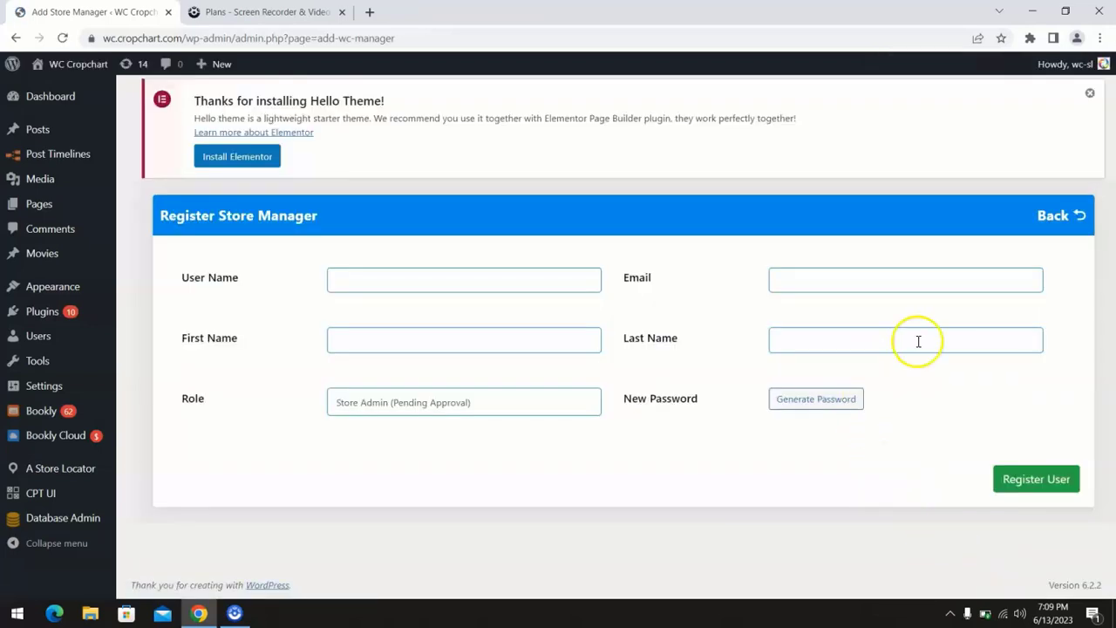
left_click(1055, 217)
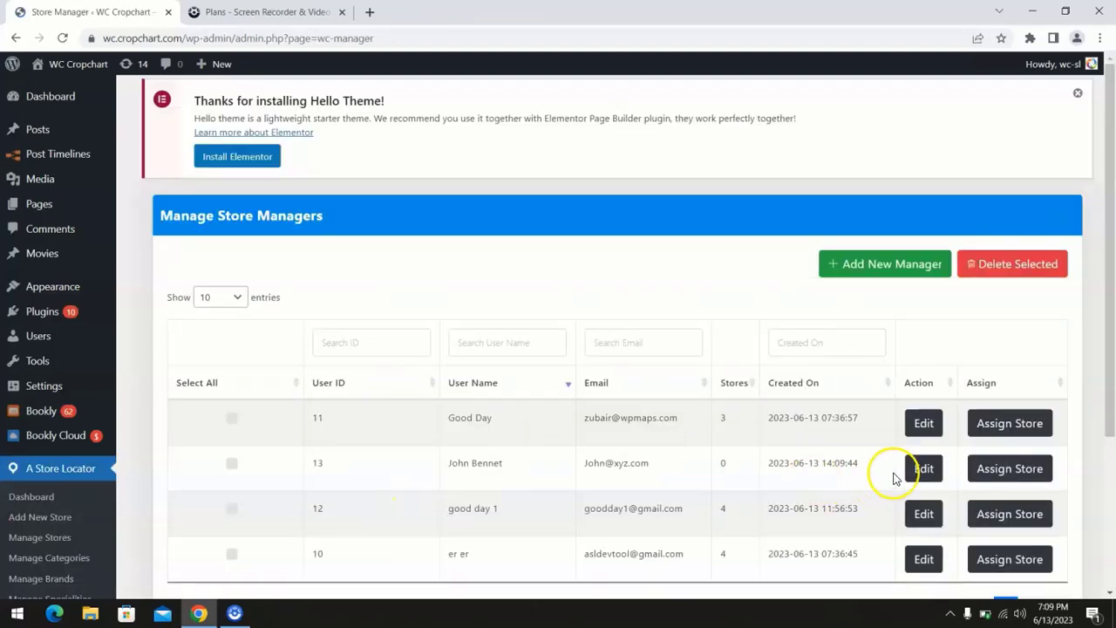
- Assign Peoples Bank, White Shop and Amanzi Club to manager 13, leaving Tires Shop Center unassigned
left_click(1021, 471)
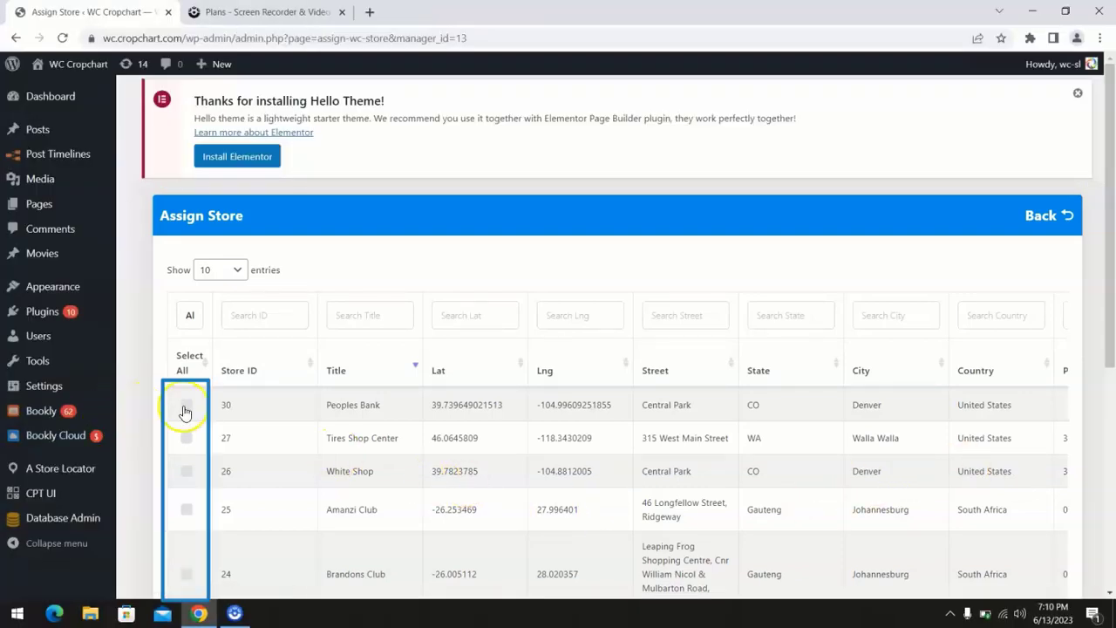
left_click(185, 407)
left_click(186, 438)
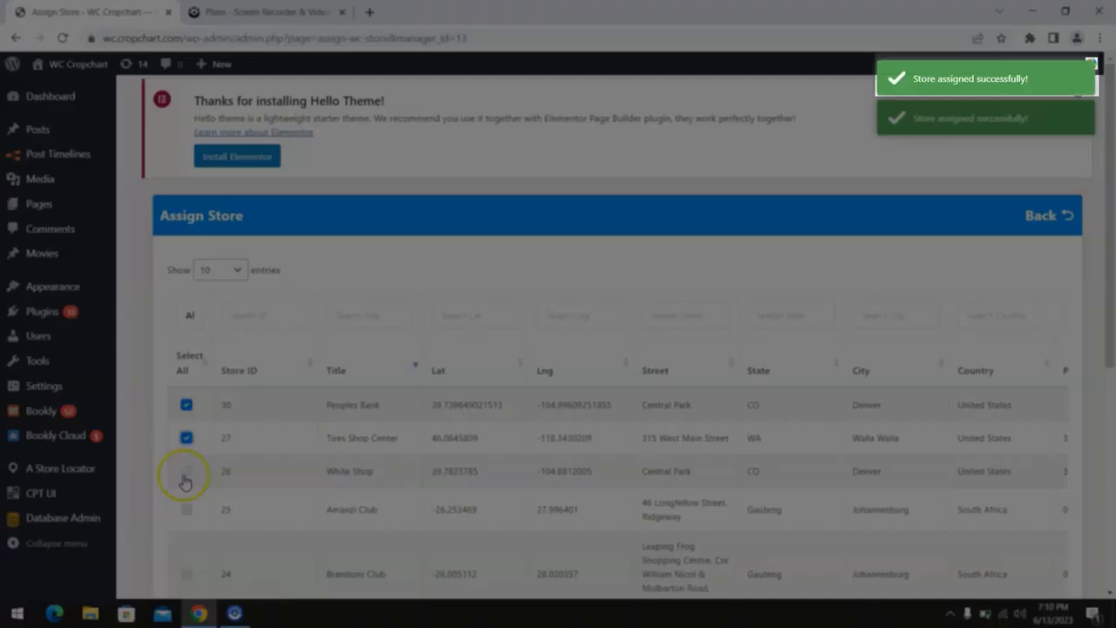
left_click(186, 473)
left_click(186, 510)
scroll(242, 489, "down", 1)
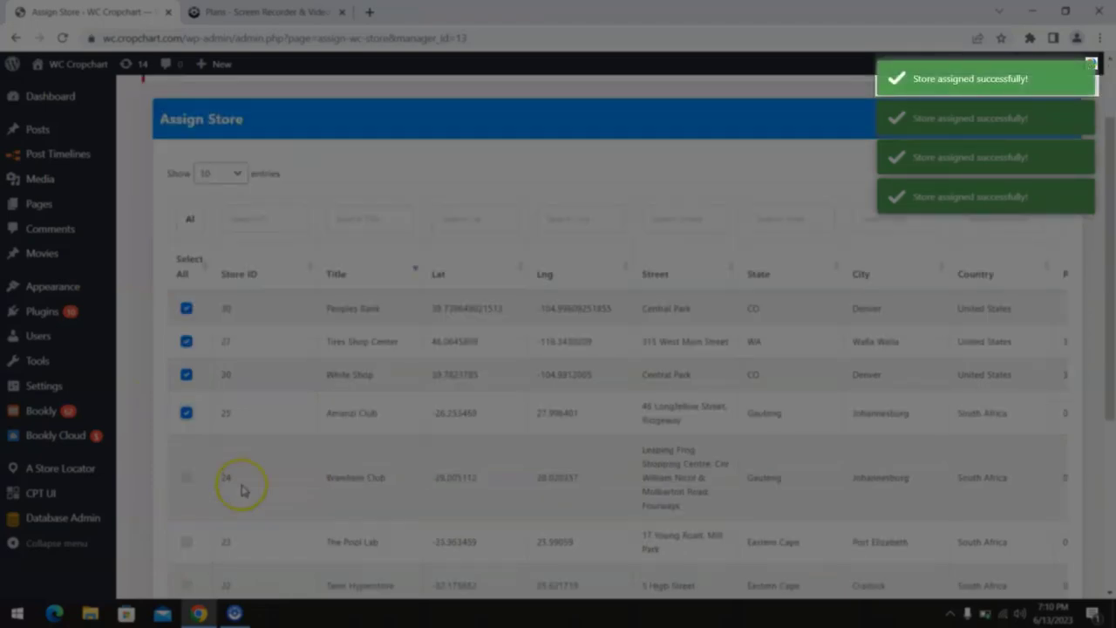
scroll(236, 485, "down", 4)
scroll(242, 485, "up", 6)
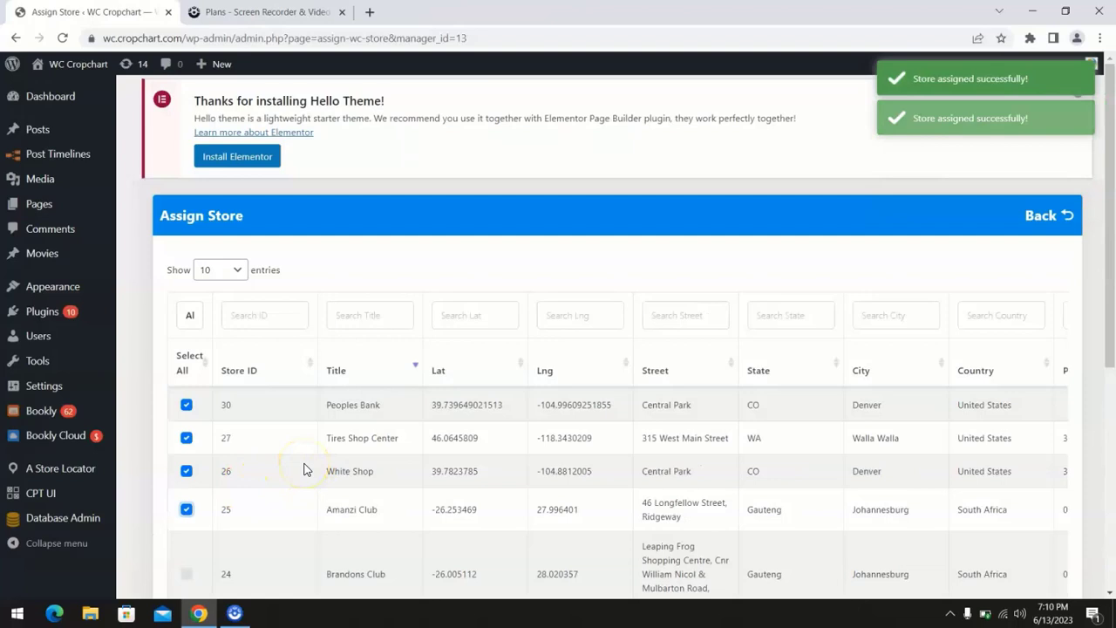
left_click(187, 440)
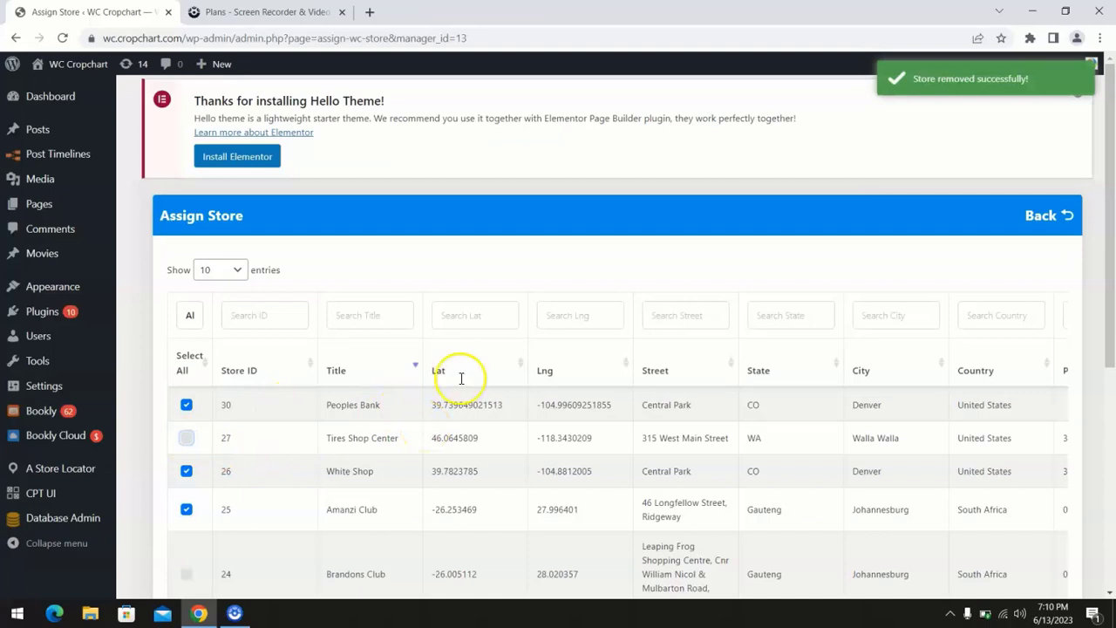
left_click(1041, 223)
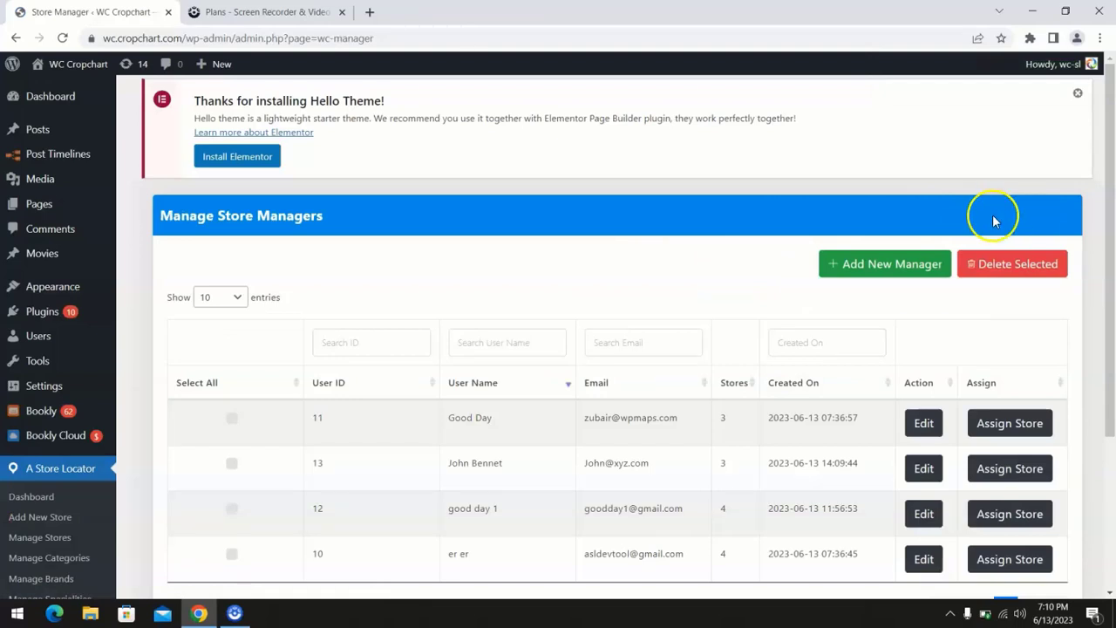
left_click(937, 468)
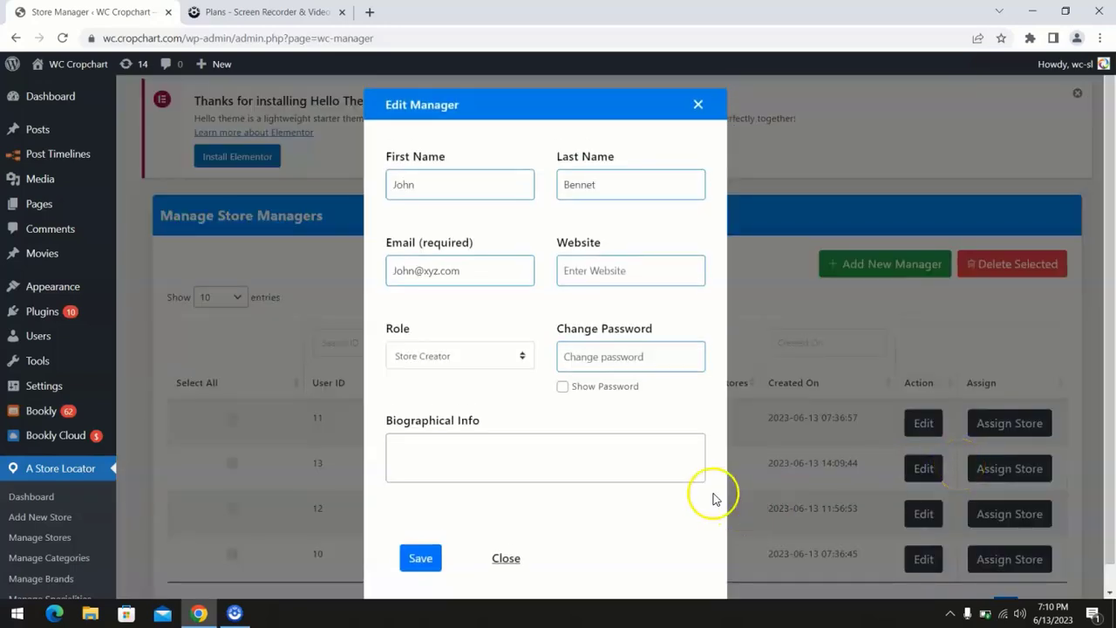
left_click(651, 454)
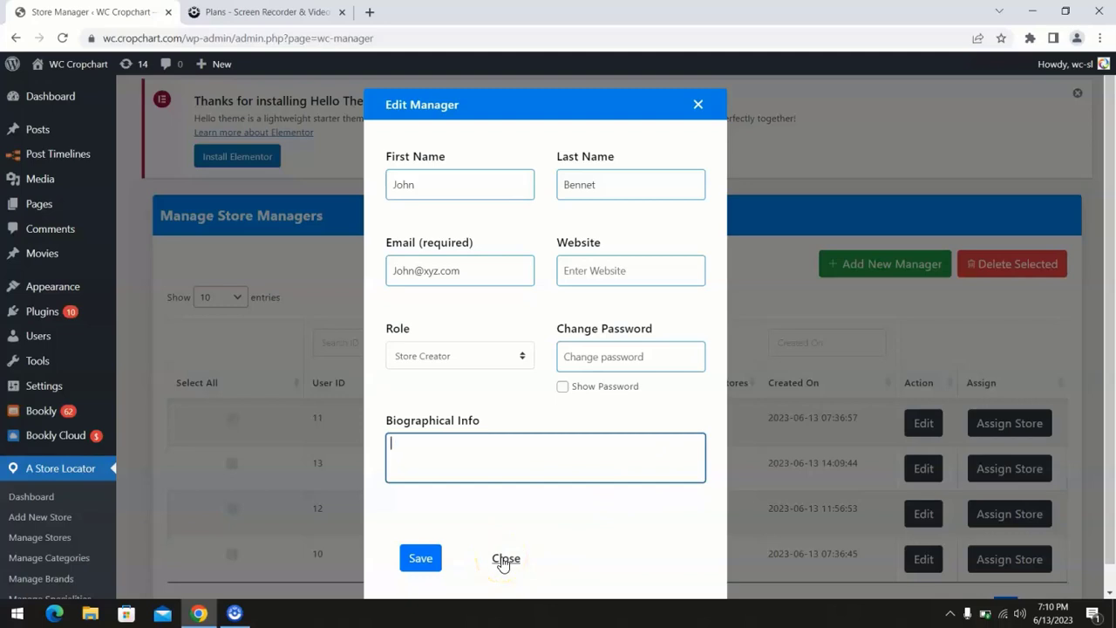
left_click(504, 559)
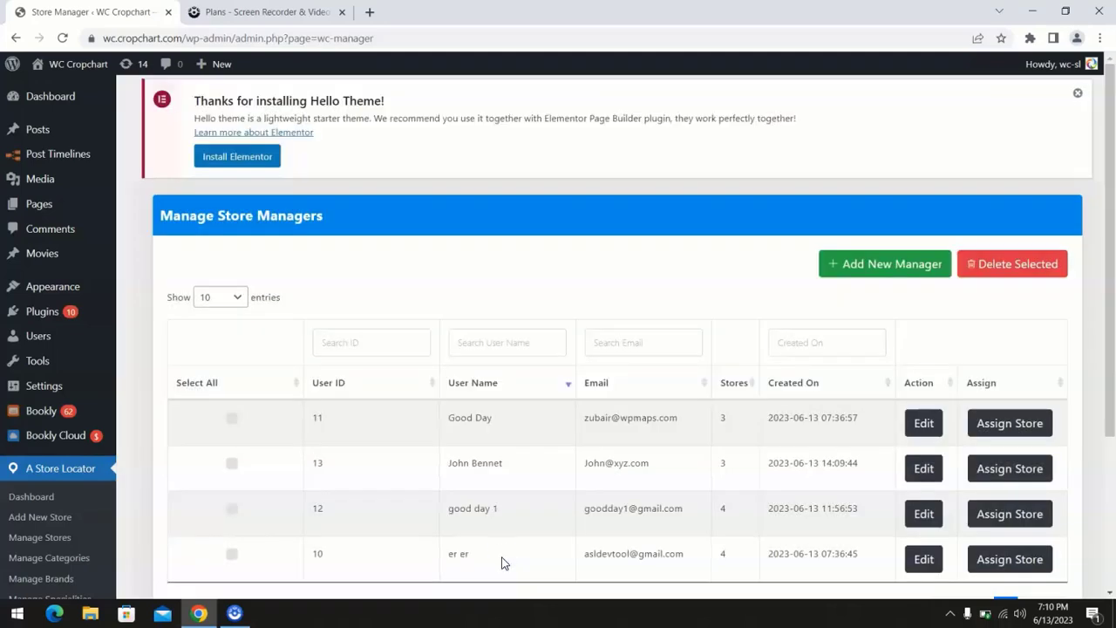
- Delete store manager user ID 13 and confirm the deletion
left_click(231, 464)
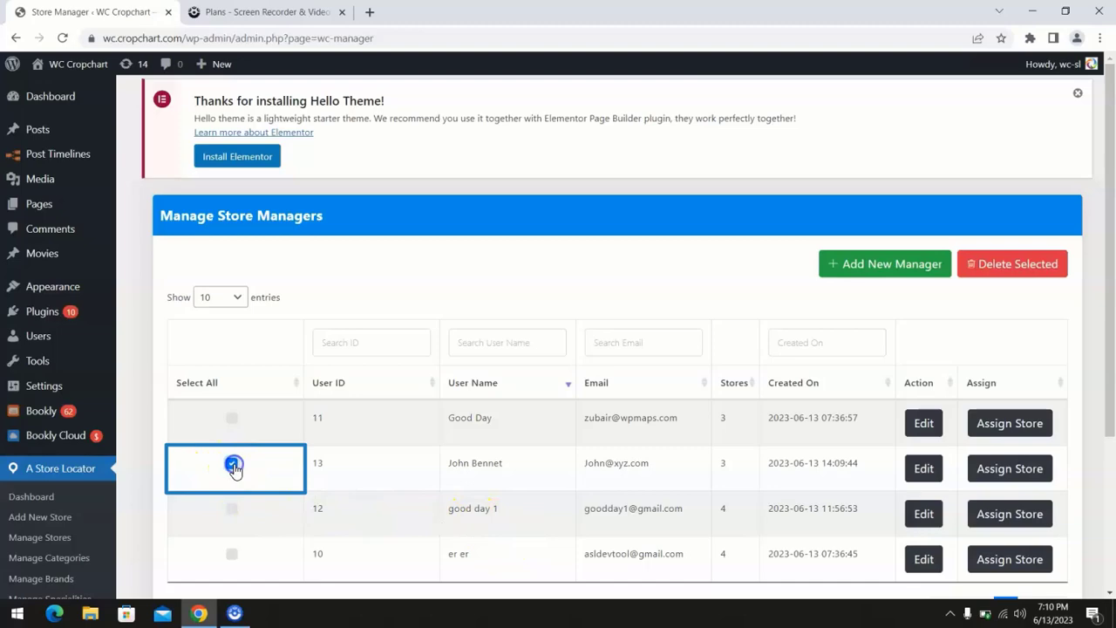
left_click(1036, 264)
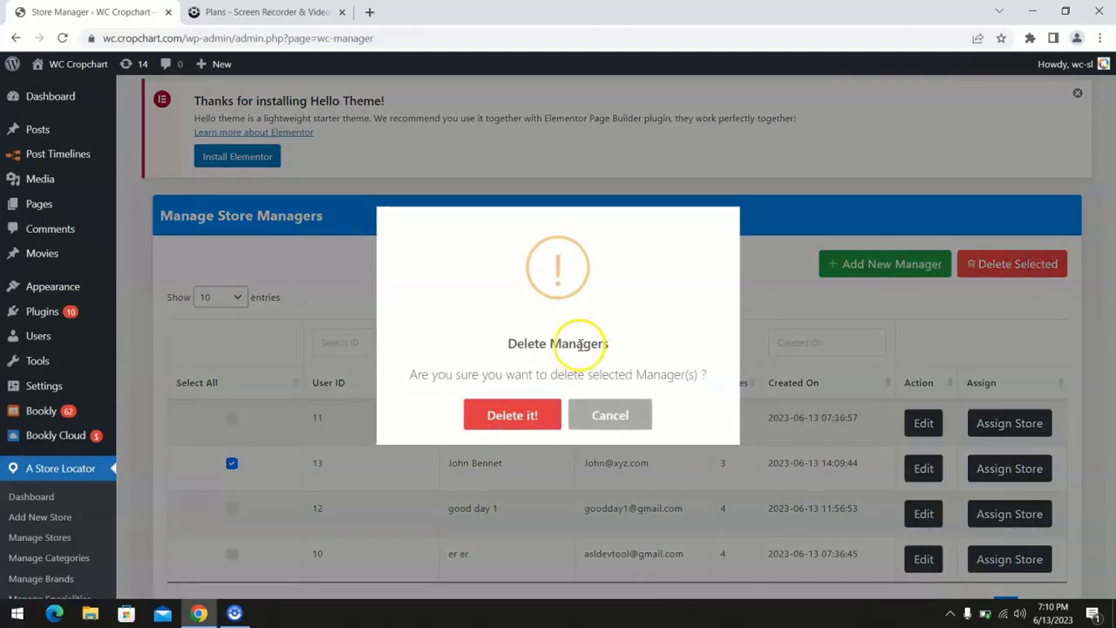
left_click(515, 416)
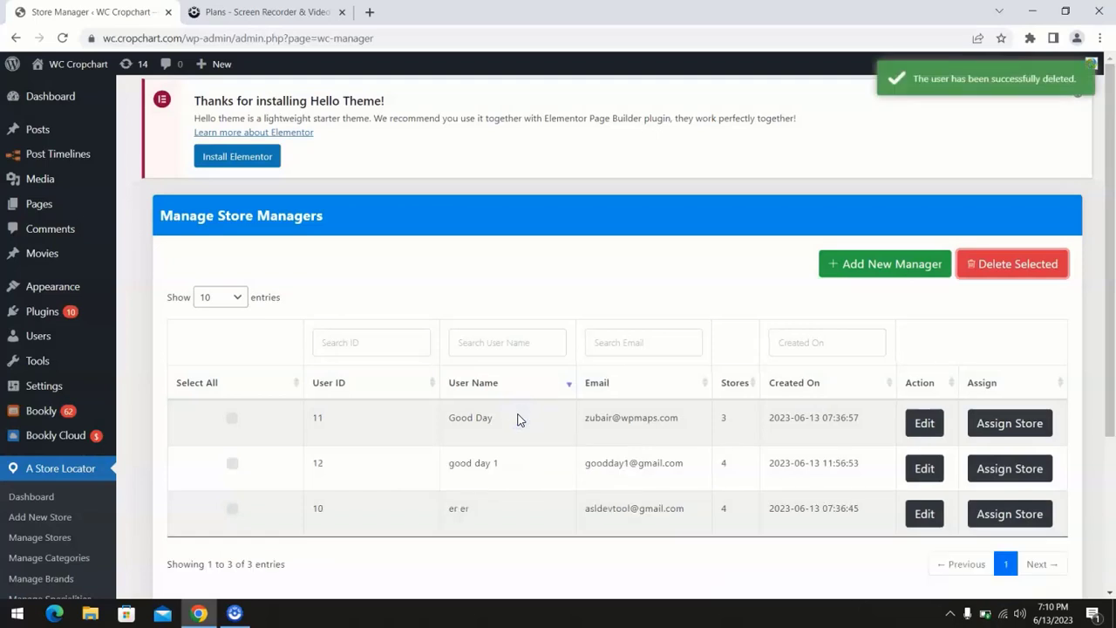